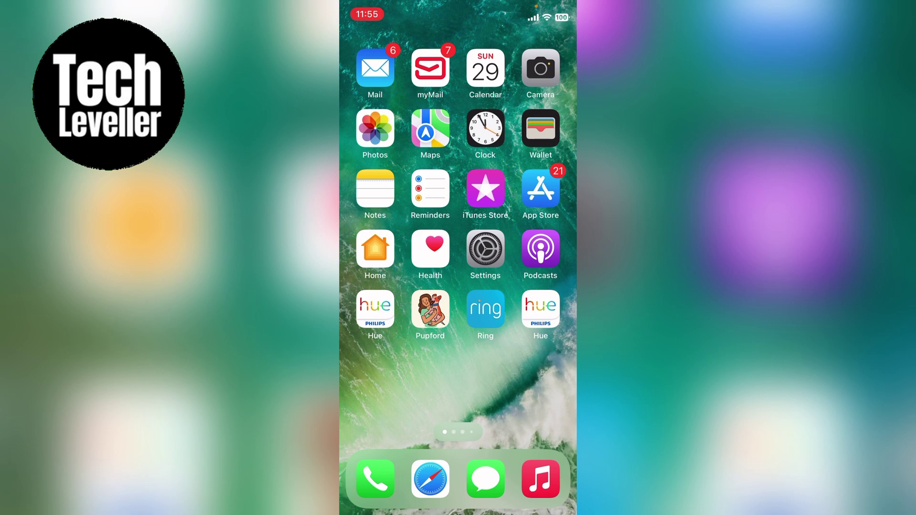
Launch the Camera app from the home screen, ready in Photo mode.
click(541, 68)
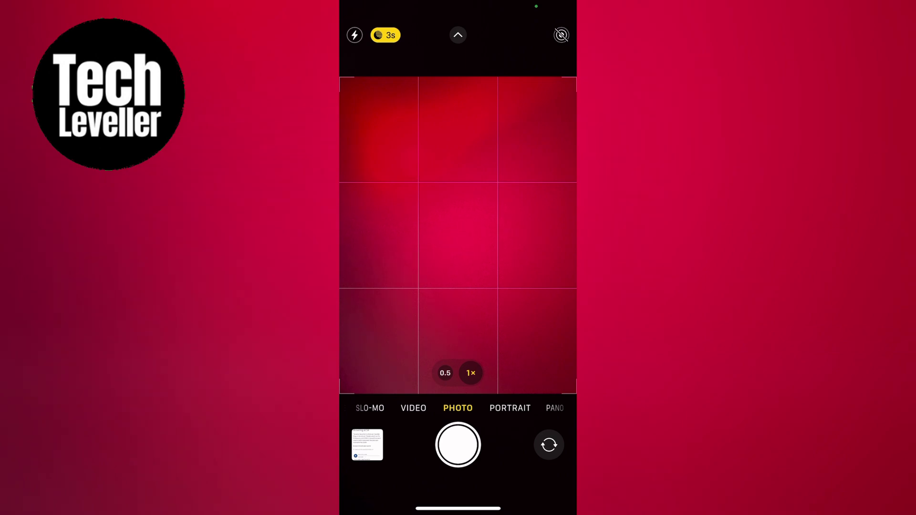
Reveal the shooting settings tray, leaving Live Photo off.
click(458, 35)
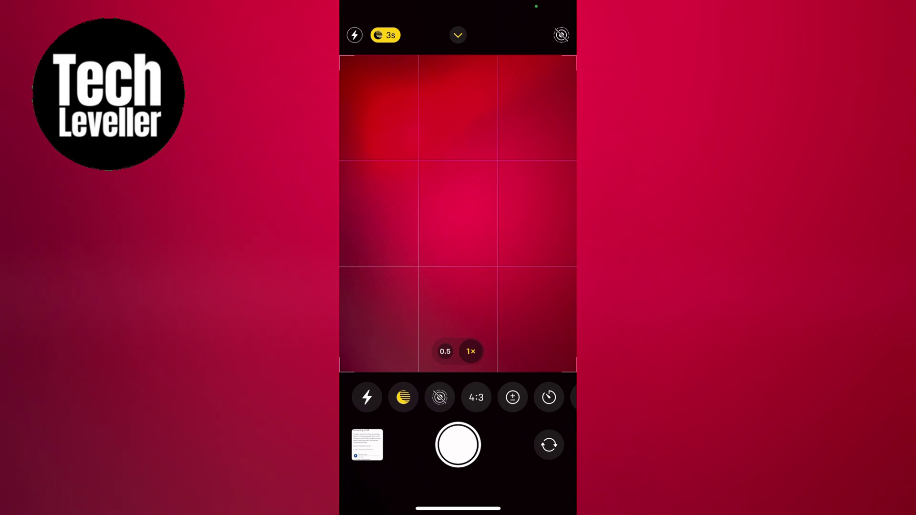
click(440, 397)
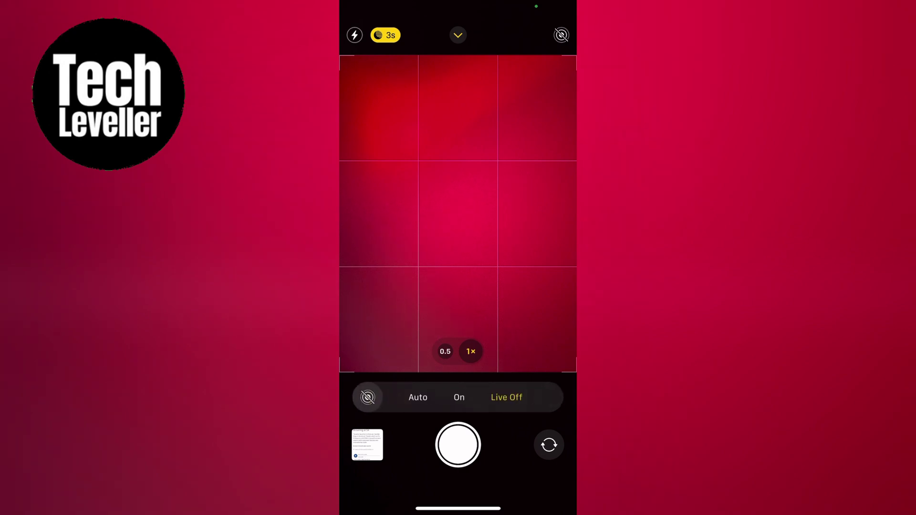
click(505, 397)
Push the Night mode exposure dial from Auto 3 seconds to Max, 9 seconds.
click(403, 398)
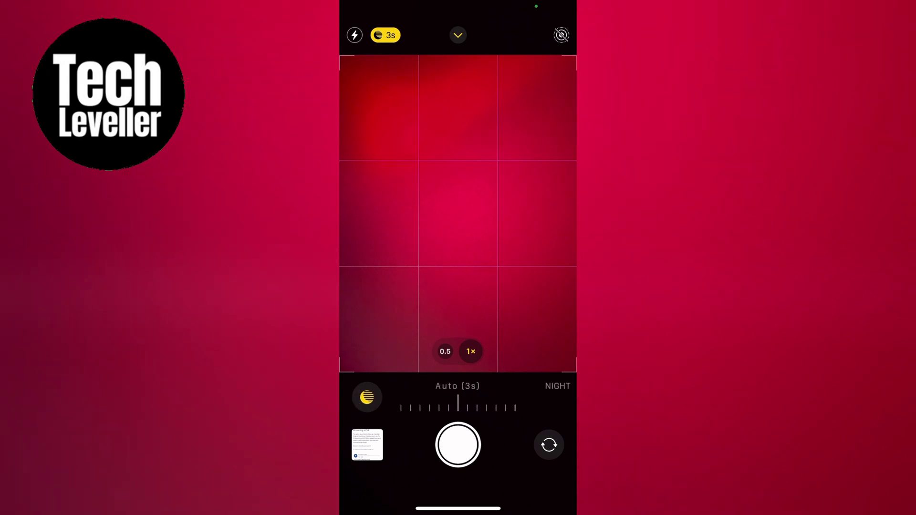
drag(458, 407, 530, 407)
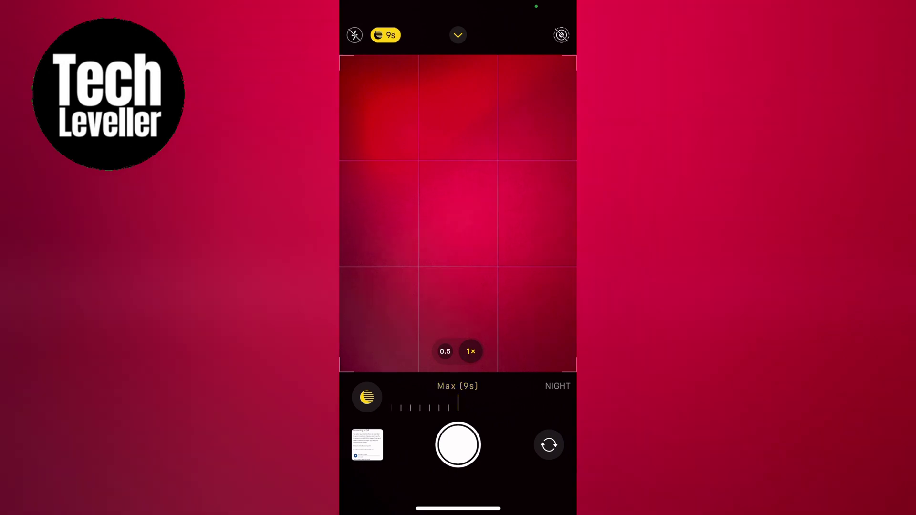